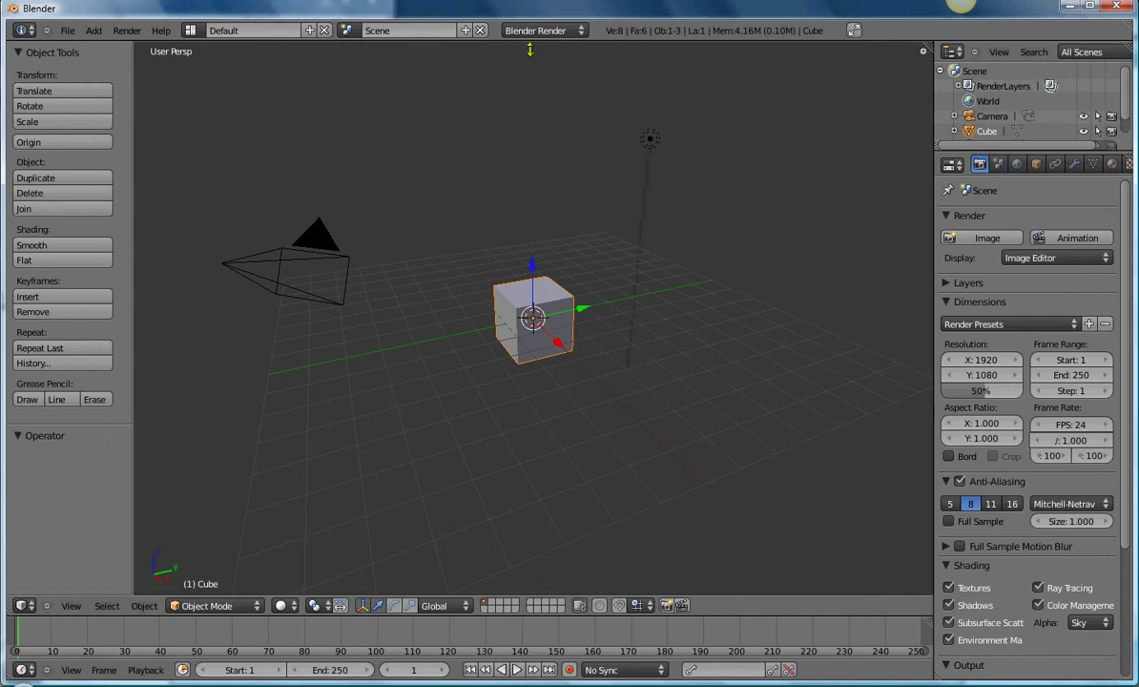
Zoom in on the default cube and switch it into Edit Mode with all geometry selected.
{"action": "scroll", "coordinate": [574, 365], "scroll_direction": "up", "scroll_amount": 2}
{"action": "scroll", "coordinate": [574, 365], "scroll_direction": "up", "scroll_amount": 2}
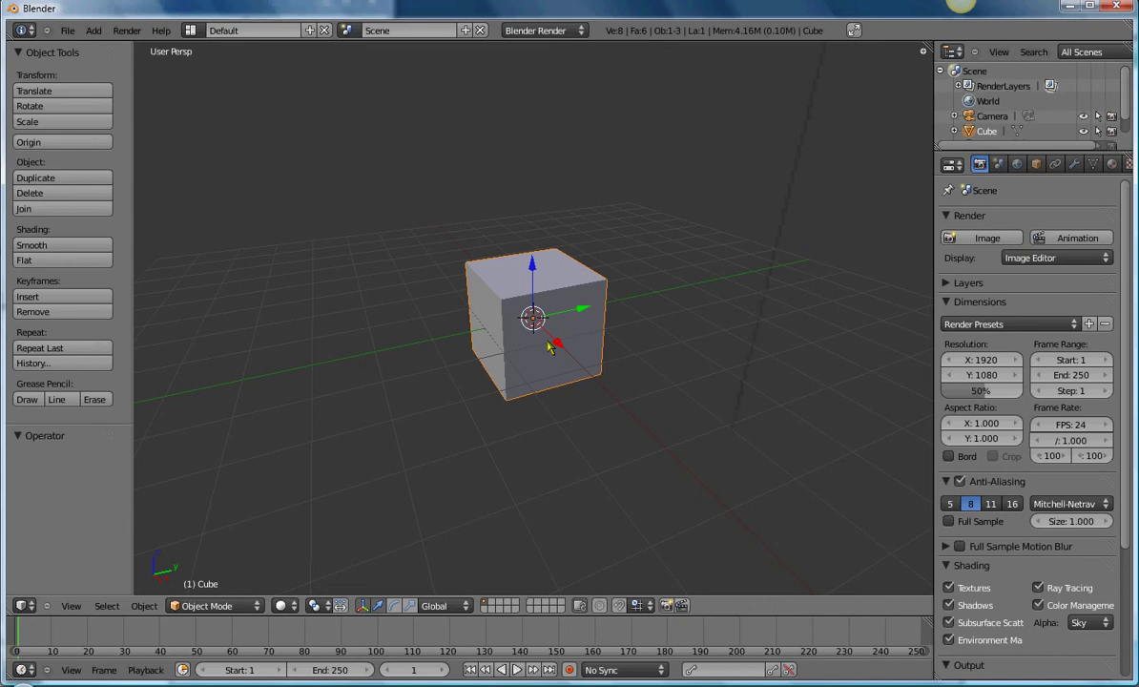
{"action": "key", "text": "Tab"}
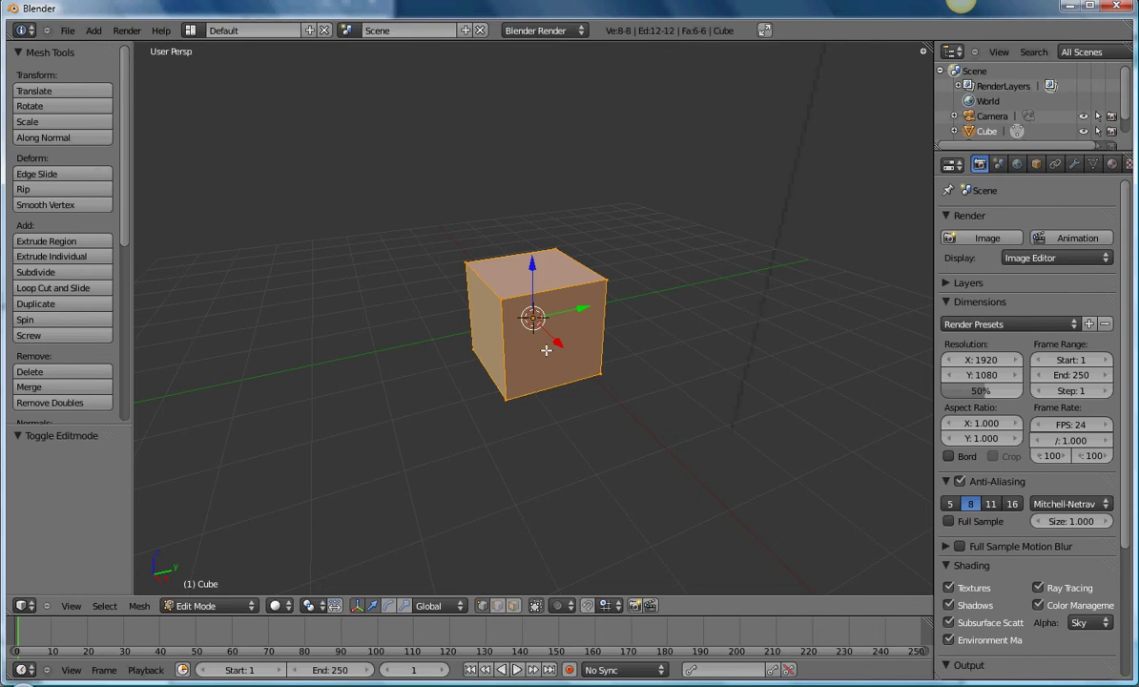
Deselect all, select only the top face in Face mode, and extrude it upward about 2.72 units.
{"action": "key", "text": "a"}
{"action": "key", "text": "a"}
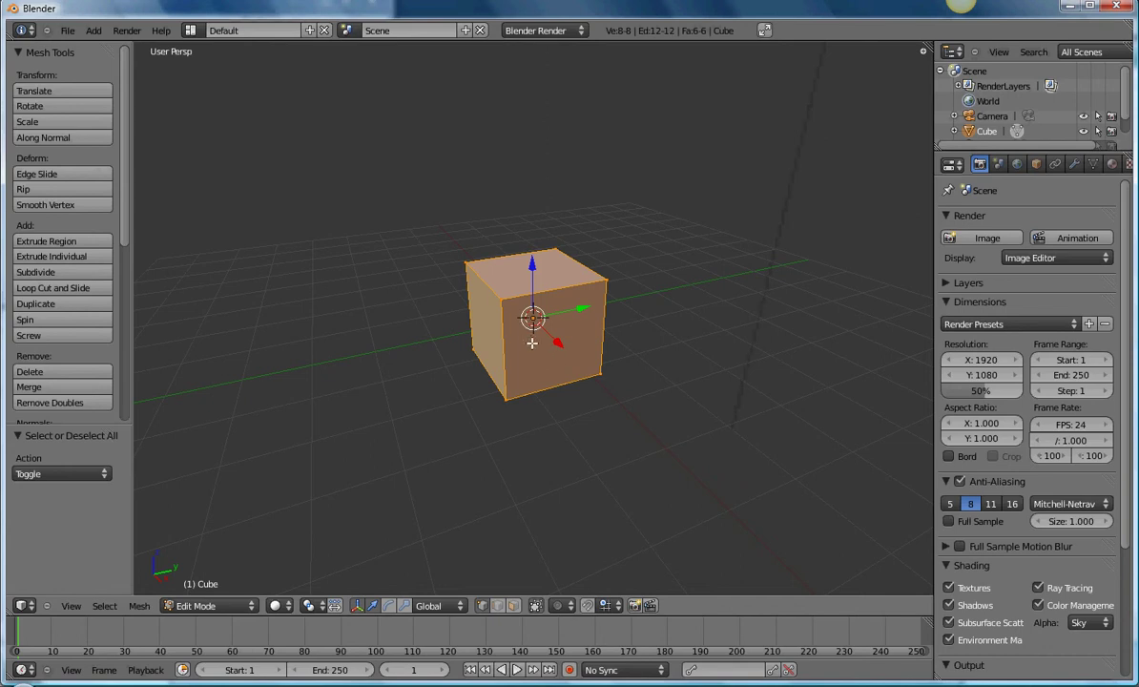
{"action": "key", "text": "a"}
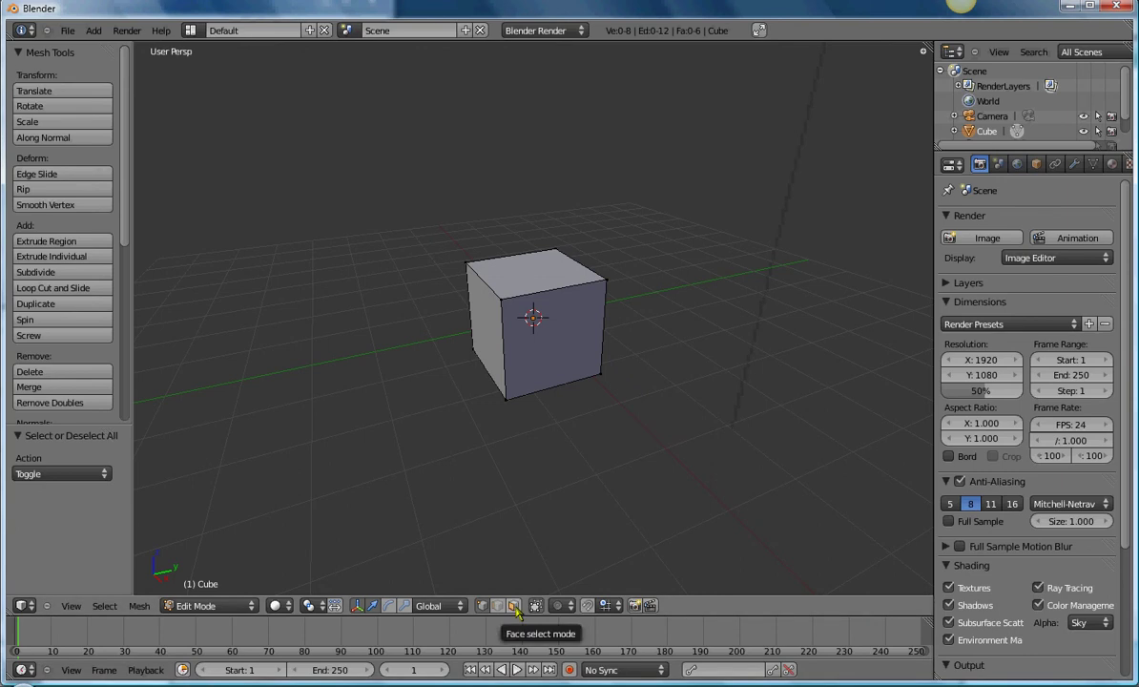
{"action": "left_click", "coordinate": [514, 607]}
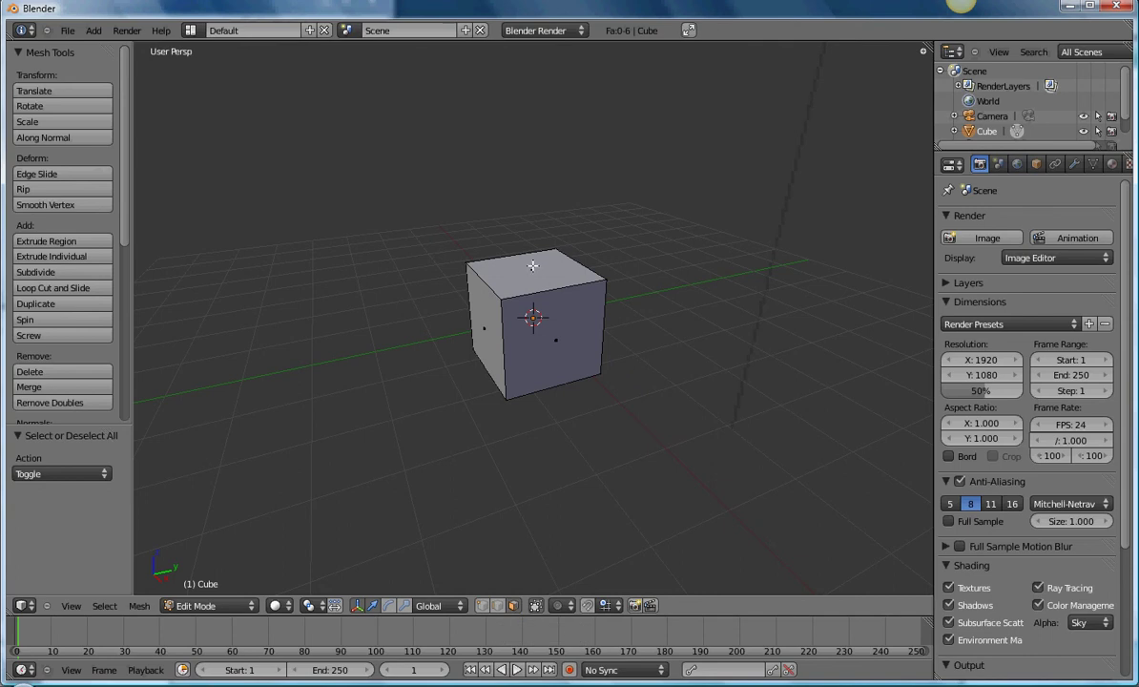
{"action": "right_click", "coordinate": [497, 250]}
{"action": "scroll", "coordinate": [620, 284], "scroll_direction": "down", "scroll_amount": 1}
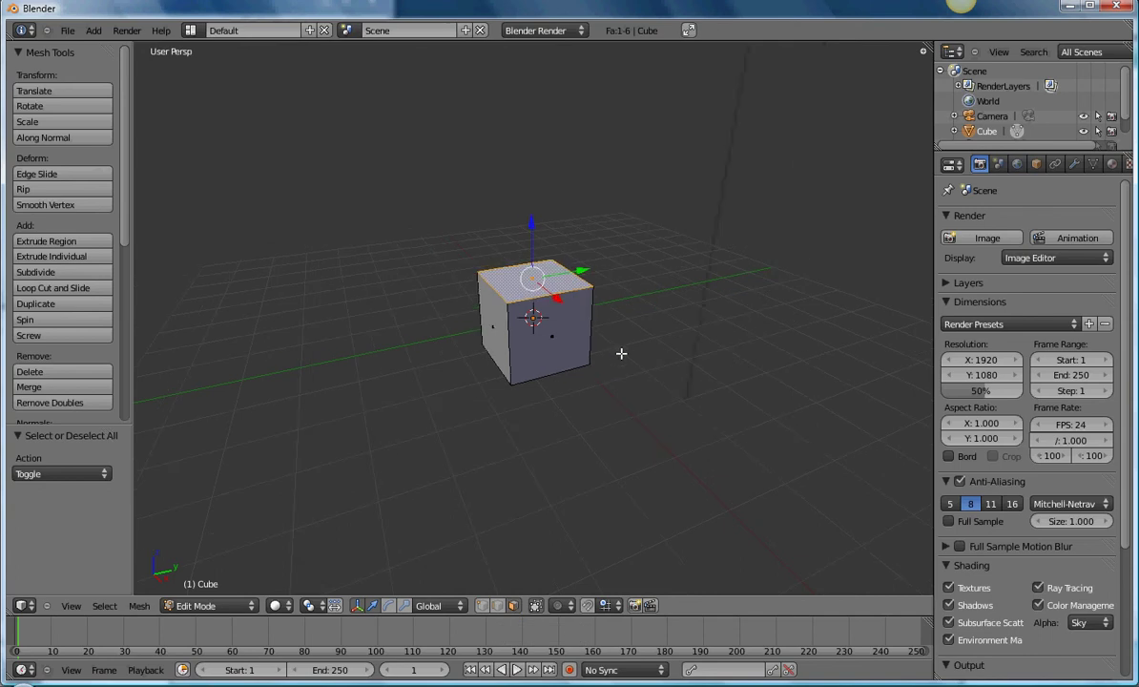
{"action": "key", "text": "e"}
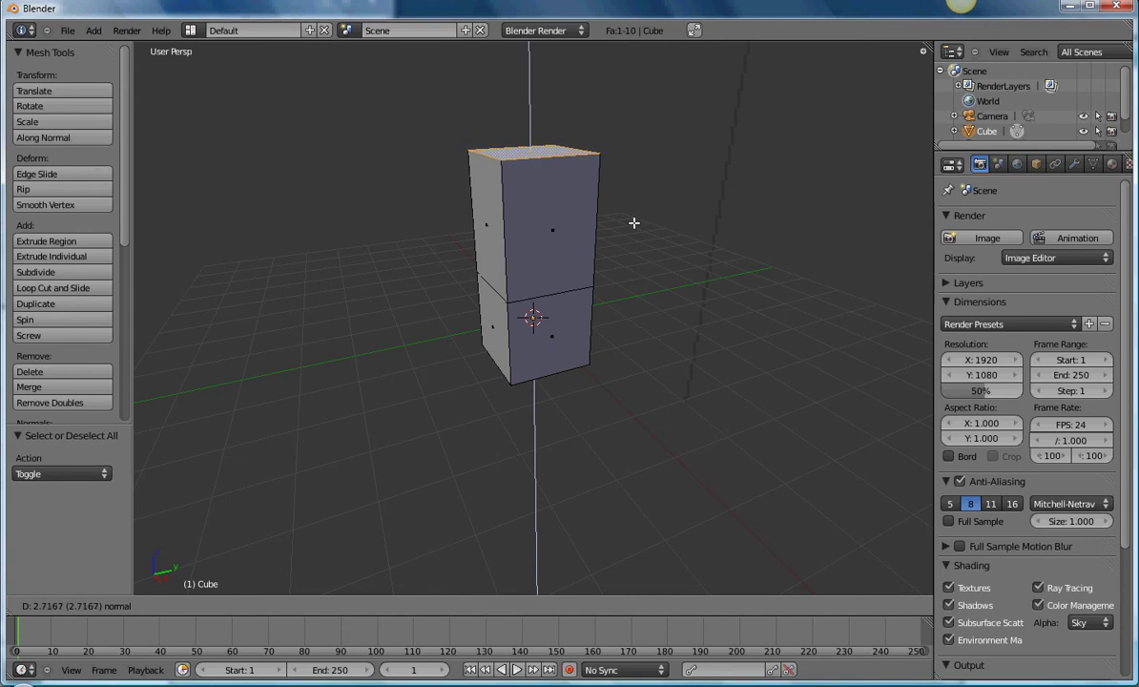
Confirm the first extrusion and orbit the view to look down on the top face.
{"action": "left_click", "coordinate": [634, 192]}
{"action": "mouse_move", "coordinate": [633, 191]}
{"action": "middle_mouse_down"}
{"action": "mouse_move", "coordinate": [521, 165]}
{"action": "mouse_move", "coordinate": [514, 129]}
{"action": "middle_mouse_up"}
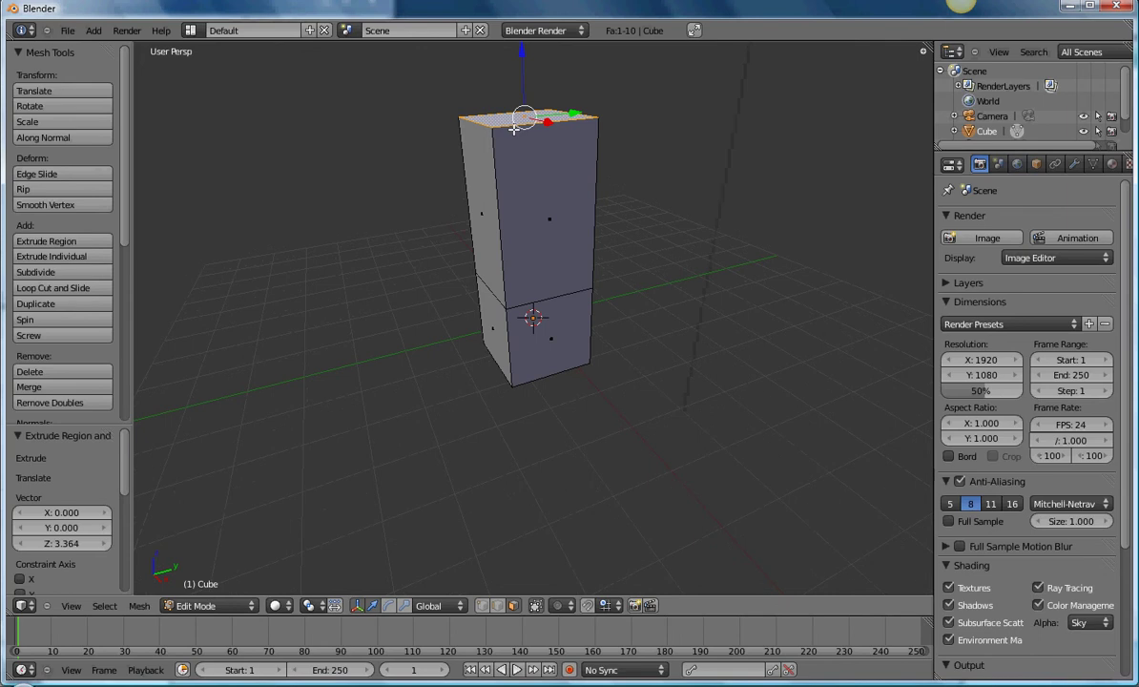
{"action": "middle_click_drag", "start_coordinate": [513, 129], "coordinate": [540, 131]}
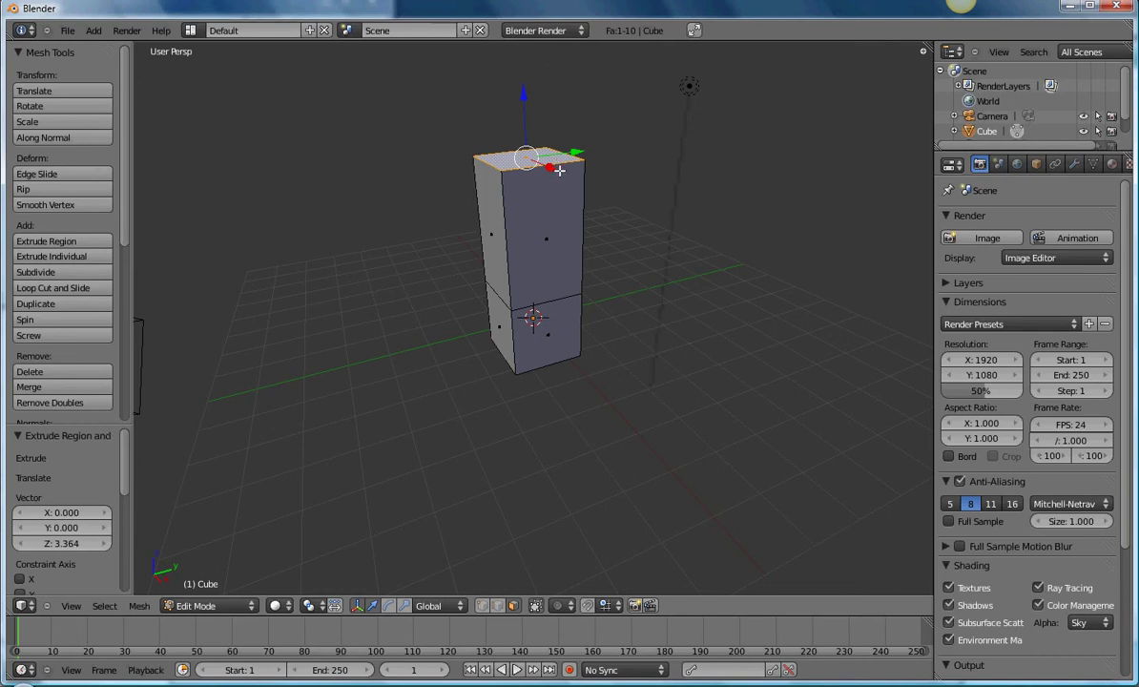
{"action": "middle_click_drag", "start_coordinate": [571, 198], "coordinate": [603, 284]}
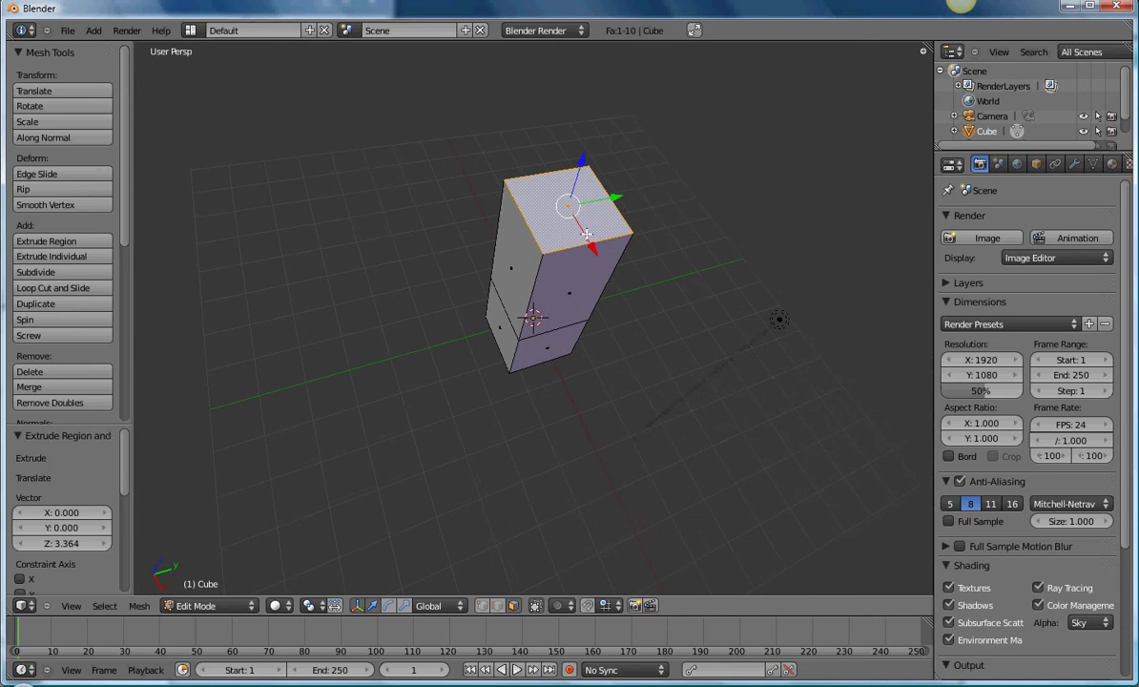
Extrude the top face straight up along Z by 2.271 units, discarding the Y and X attempts.
{"action": "key", "text": "e"}
{"action": "key", "text": "y"}
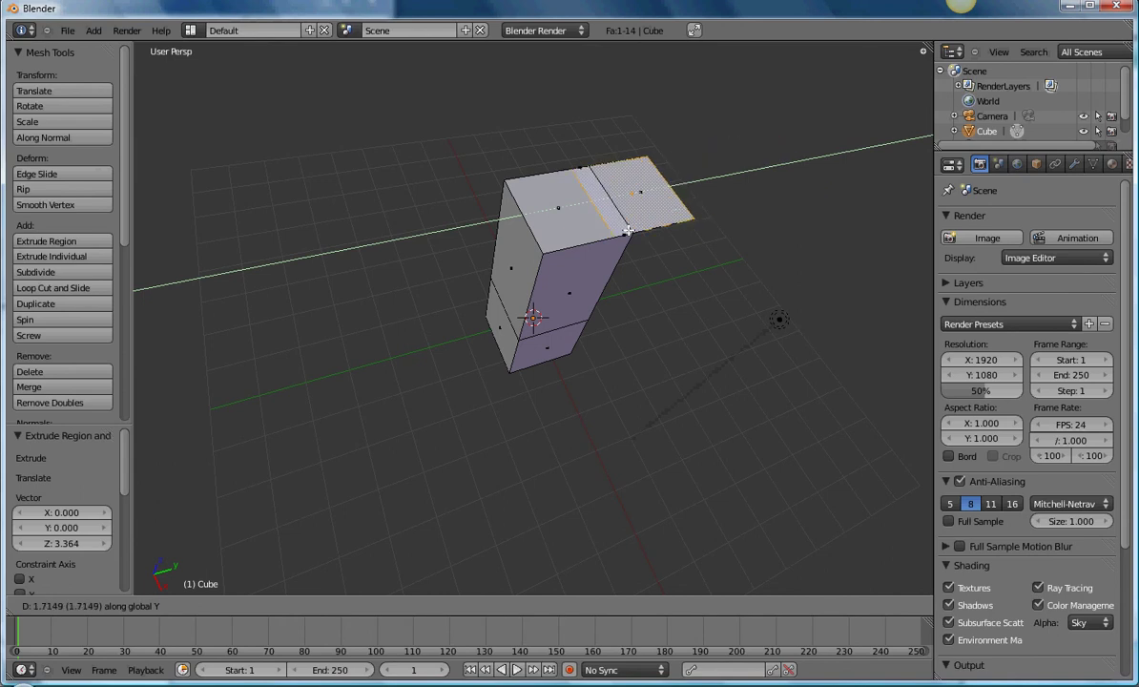
{"action": "key", "text": "Escape"}
{"action": "key", "text": "e"}
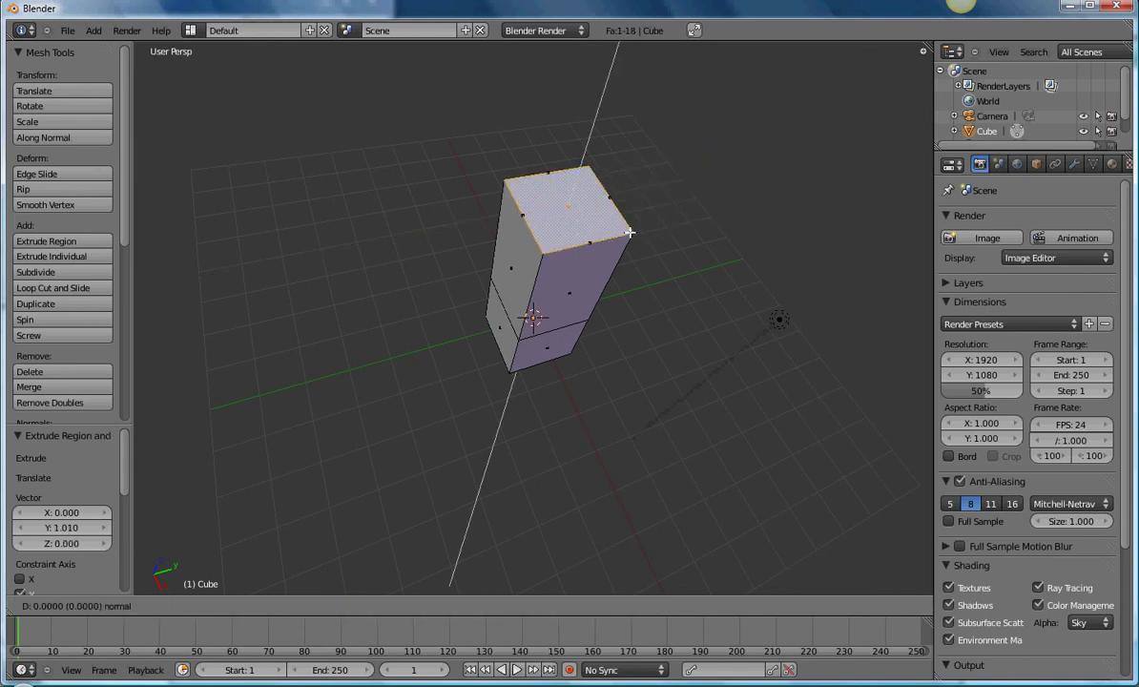
{"action": "key", "text": "x"}
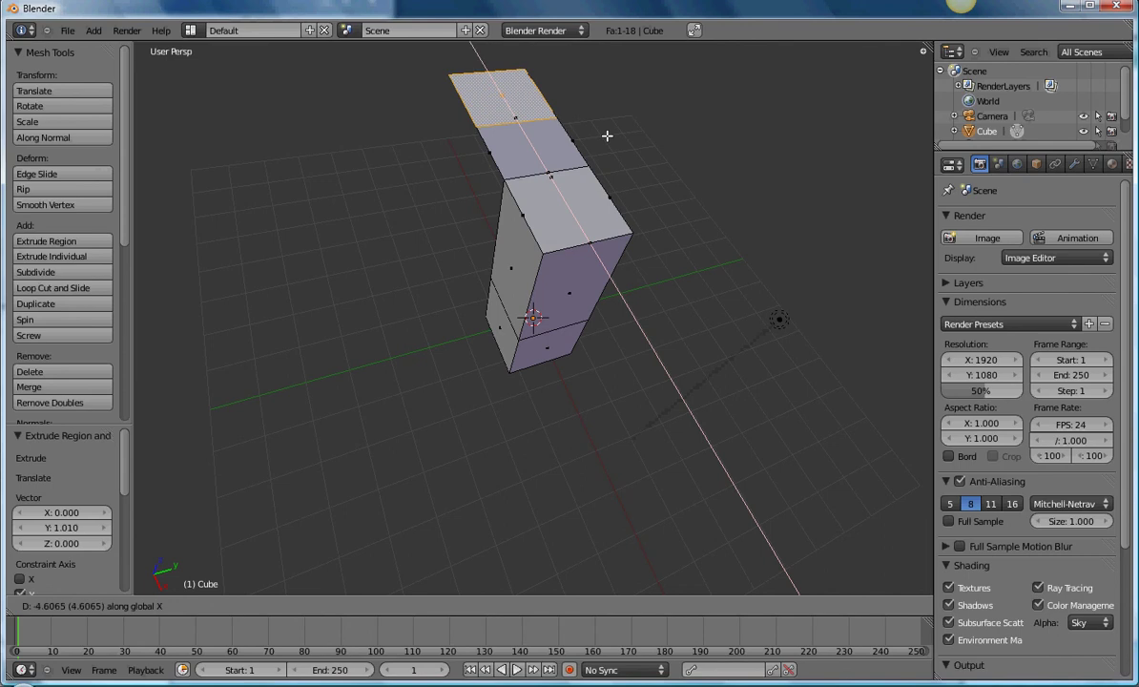
{"action": "key", "text": "Escape"}
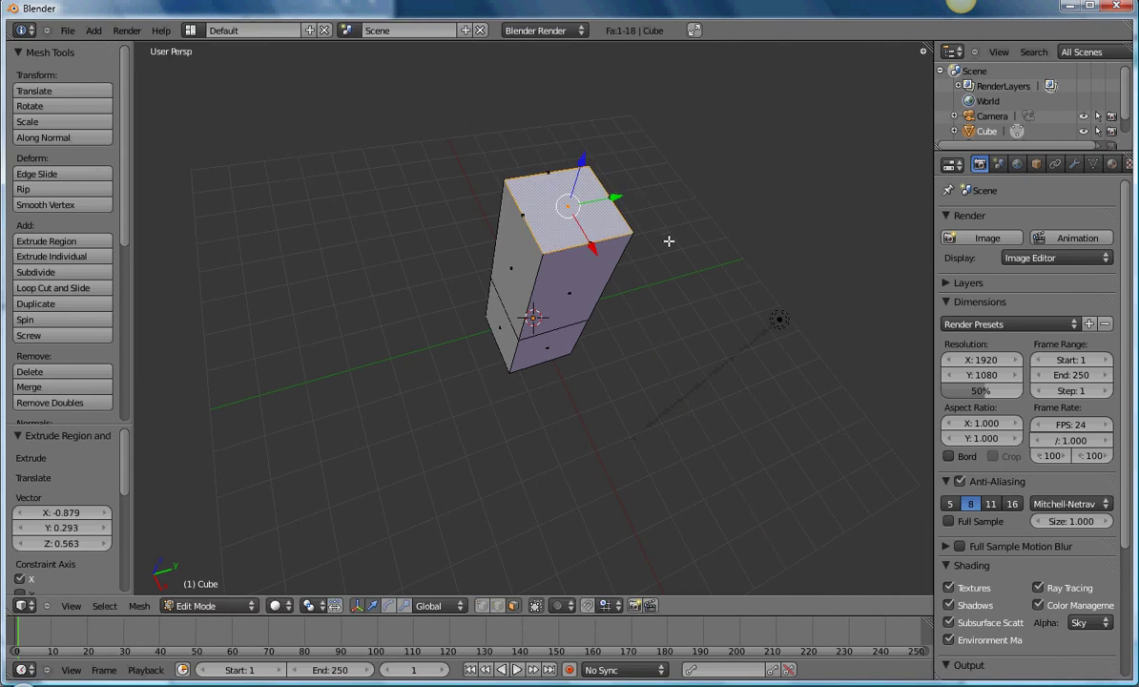
{"action": "key", "text": "e"}
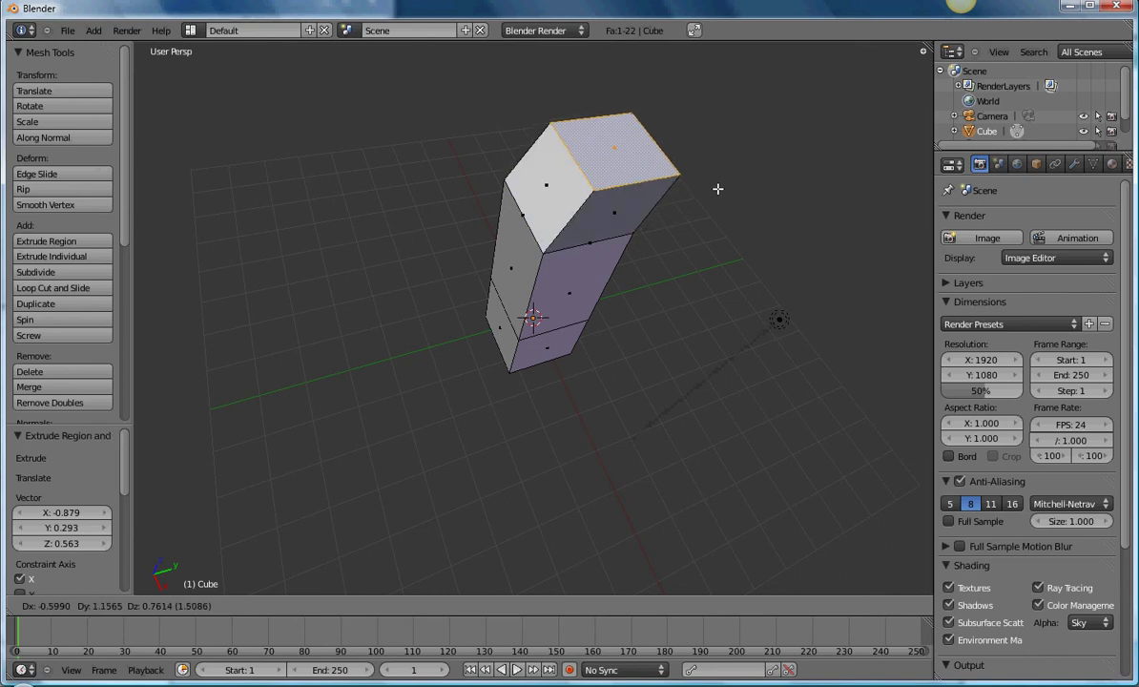
{"action": "key", "text": "z"}
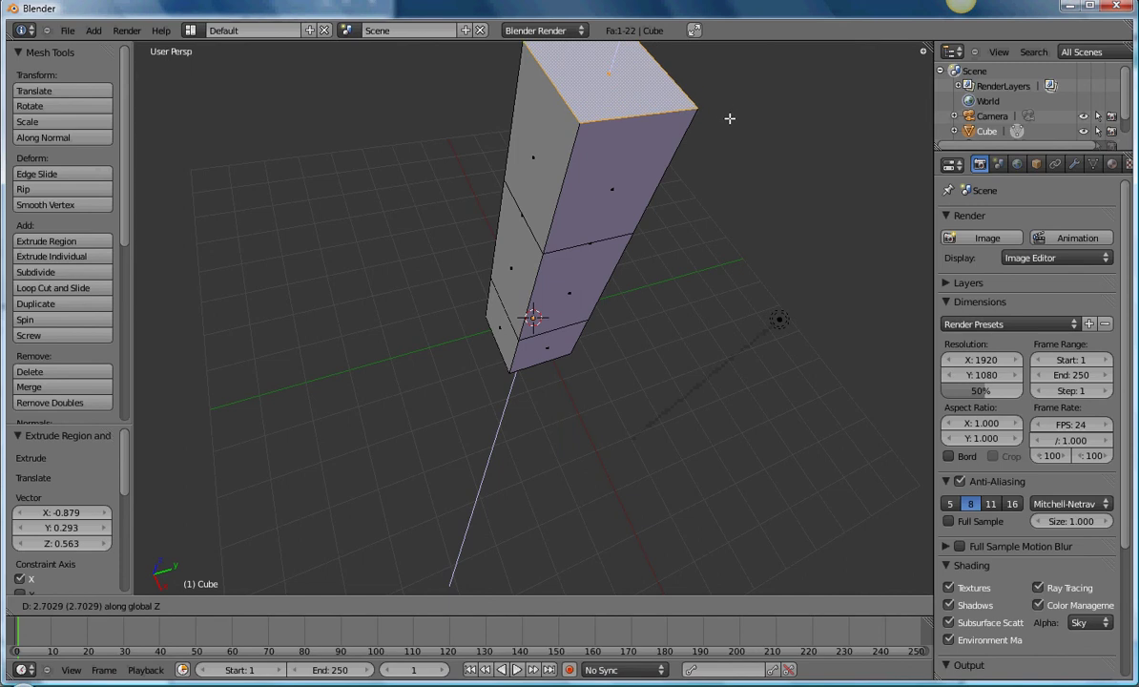
{"action": "left_click", "coordinate": [720, 143]}
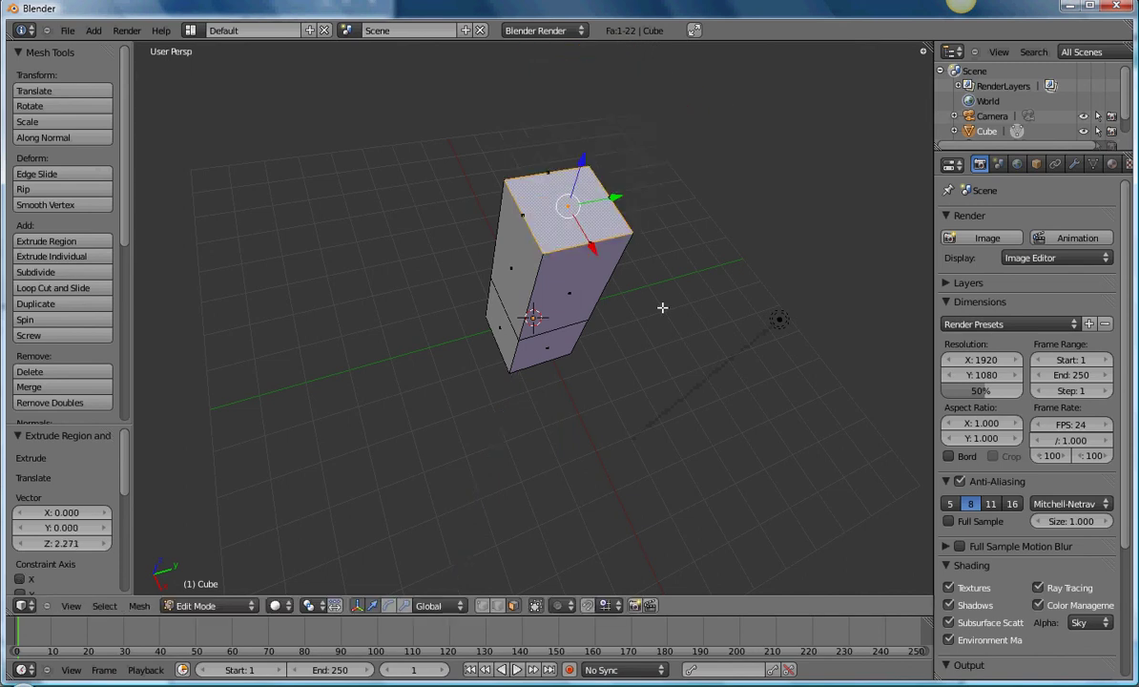
Extrude a short new segment from the column's top face.
{"action": "middle_click_drag", "start_coordinate": [662, 307], "coordinate": [638, 346]}
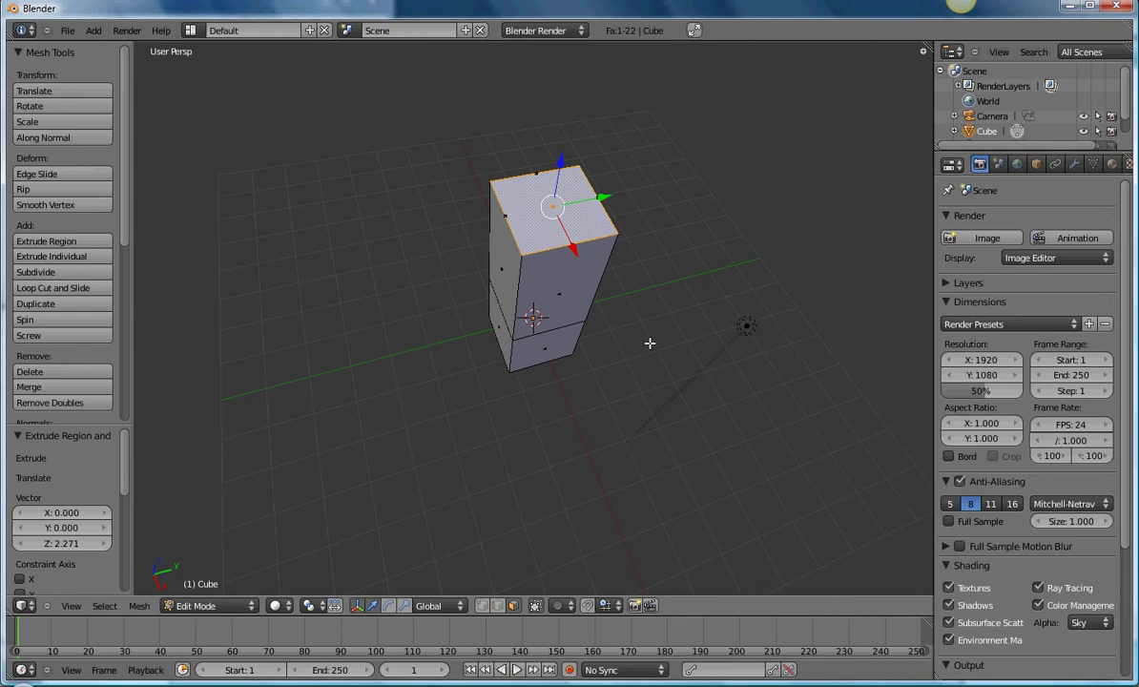
{"action": "key", "text": "e"}
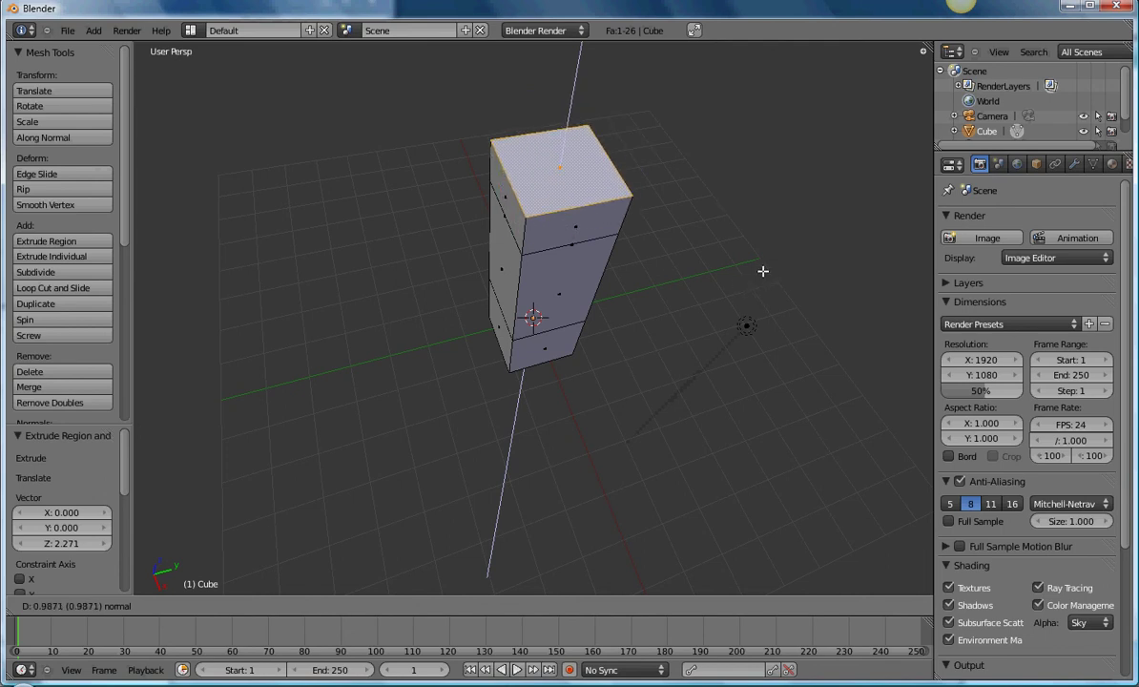
{"action": "left_click", "coordinate": [763, 271]}
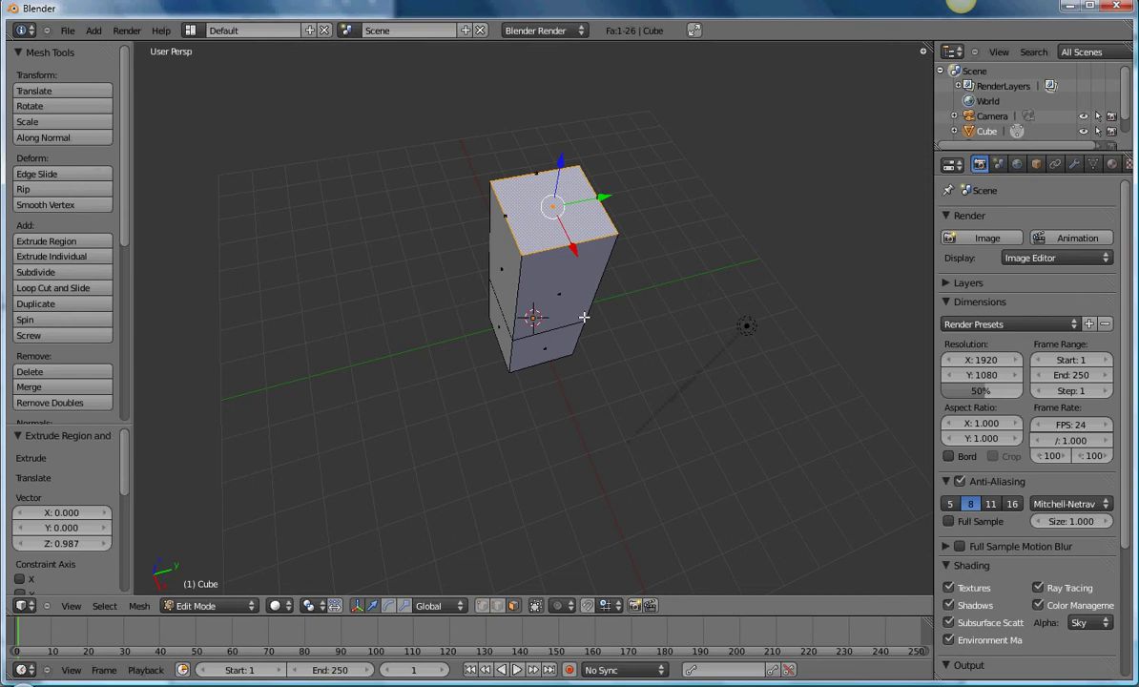
Extrude another block upward, then move its end face out toward the upper right.
{"action": "middle_click_drag", "start_coordinate": [584, 316], "coordinate": [564, 338]}
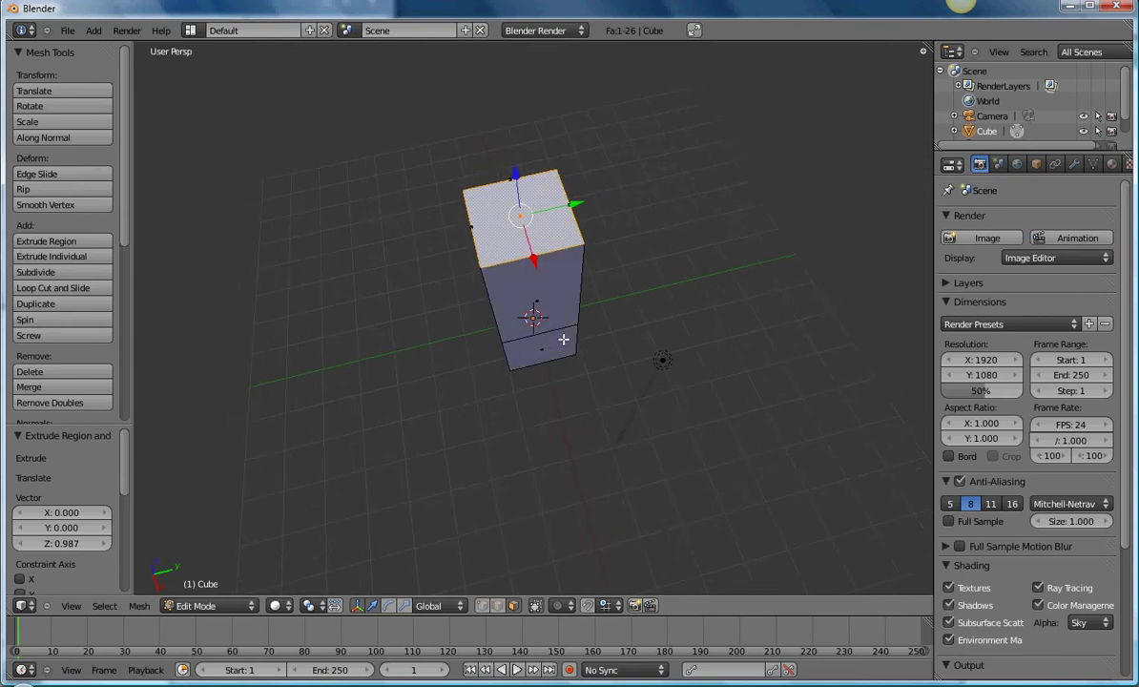
{"action": "key", "text": "e"}
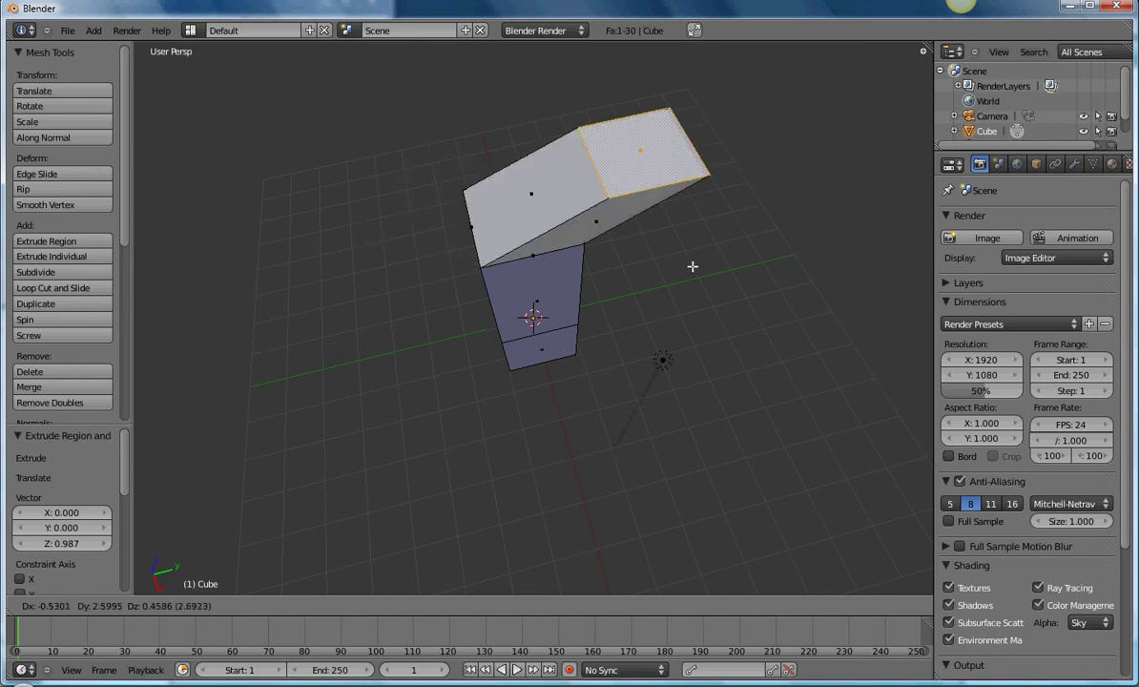
{"action": "right_click", "coordinate": [526, 246]}
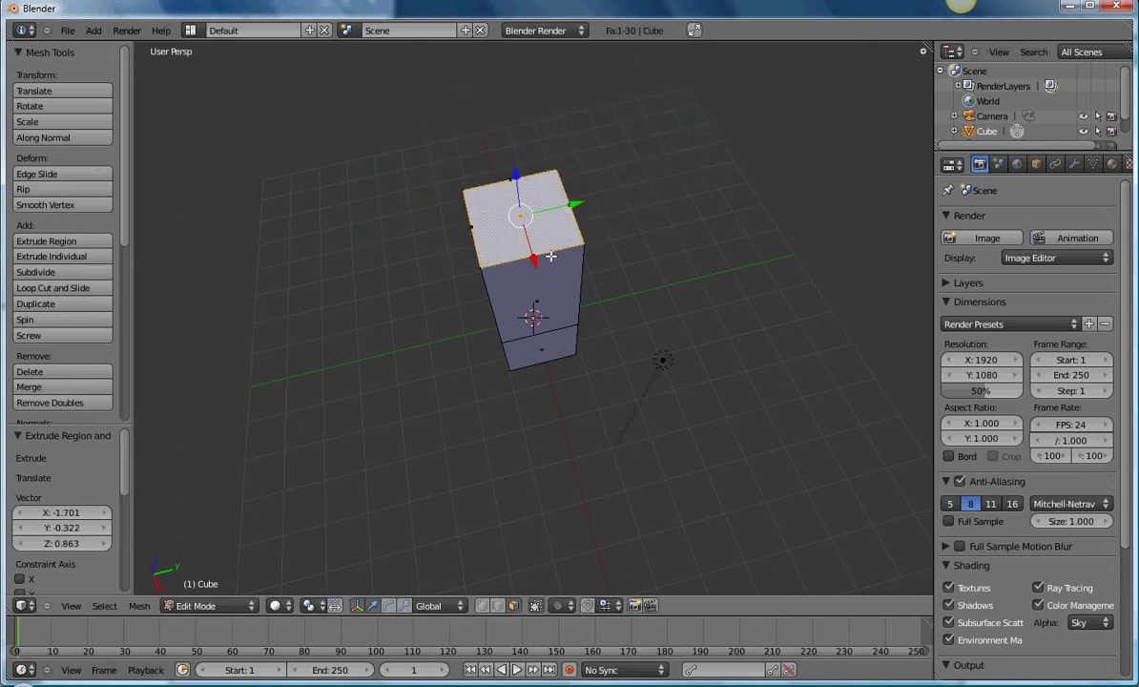
{"action": "key", "text": "e"}
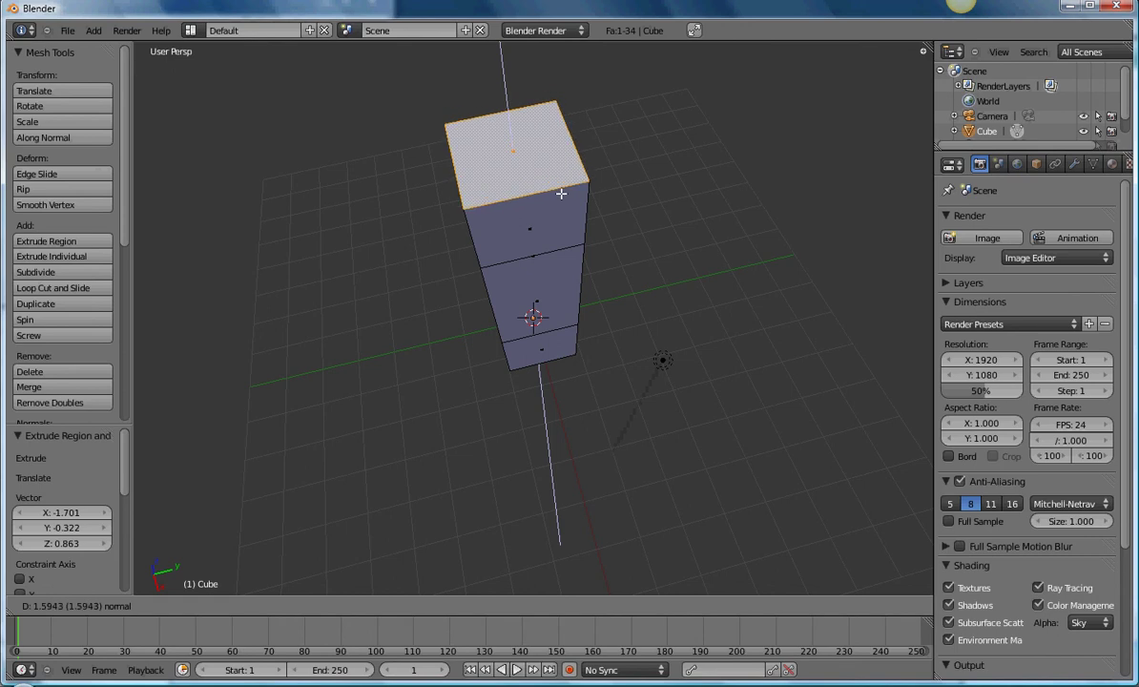
{"action": "left_click", "coordinate": [561, 192]}
{"action": "right_click", "coordinate": [592, 191]}
{"action": "key", "text": "g"}
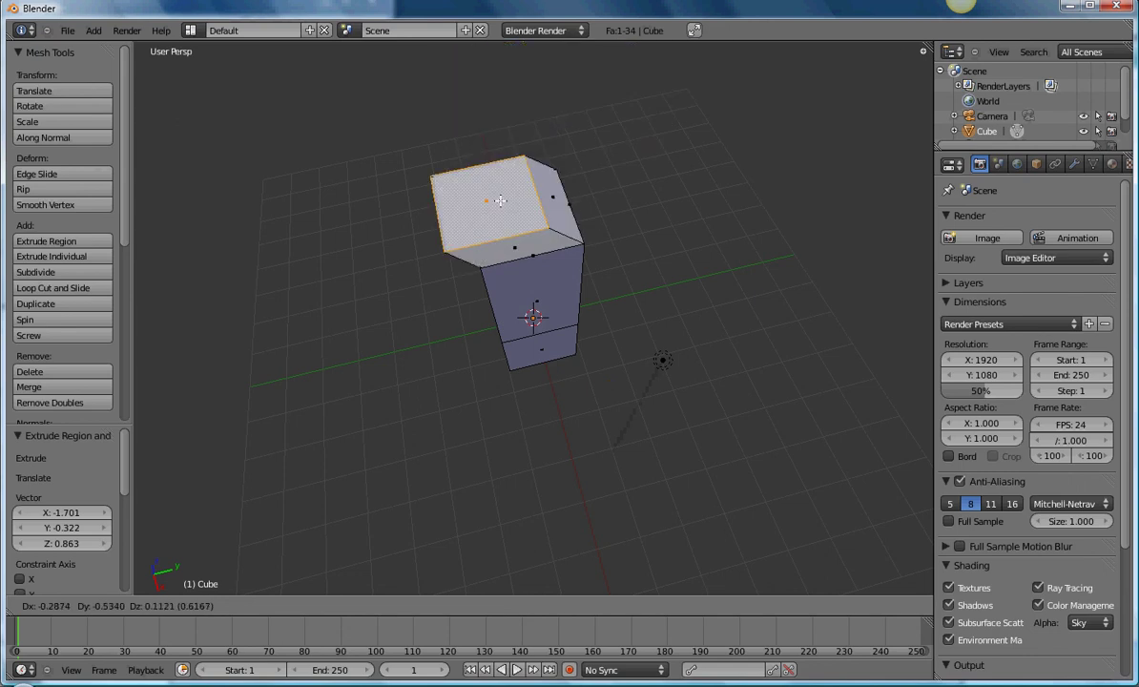
Place the bent end face up and to the right, then scale it down to 0.576.
{"action": "left_click", "coordinate": [704, 107]}
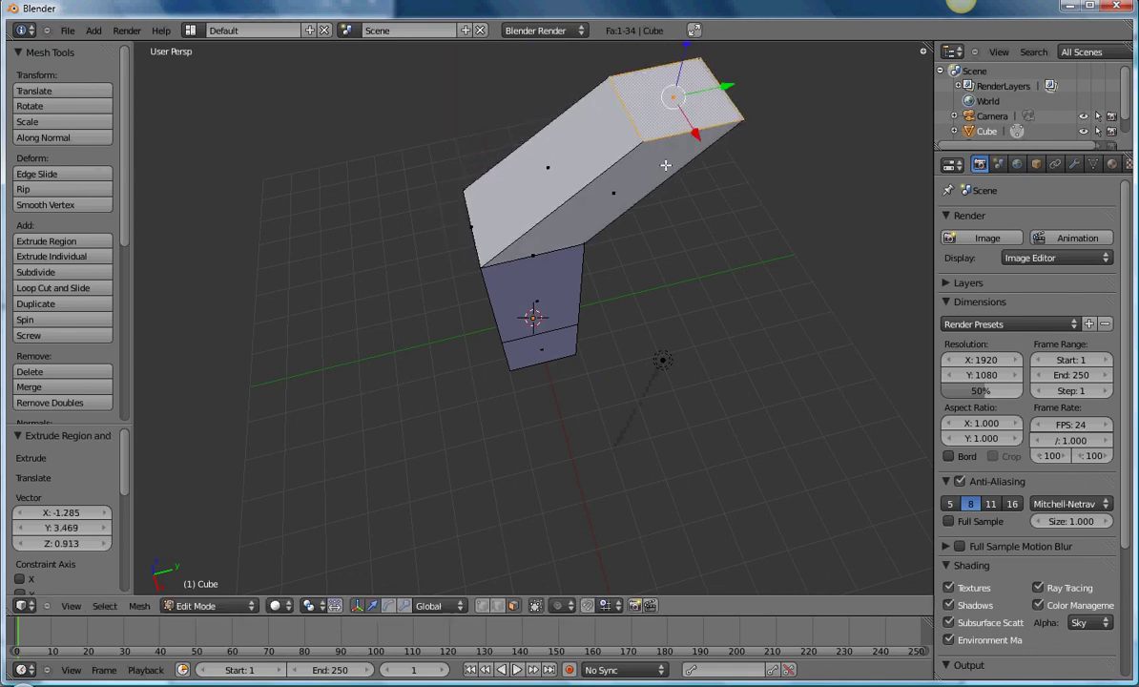
{"action": "middle_click_drag", "start_coordinate": [704, 107], "coordinate": [627, 231]}
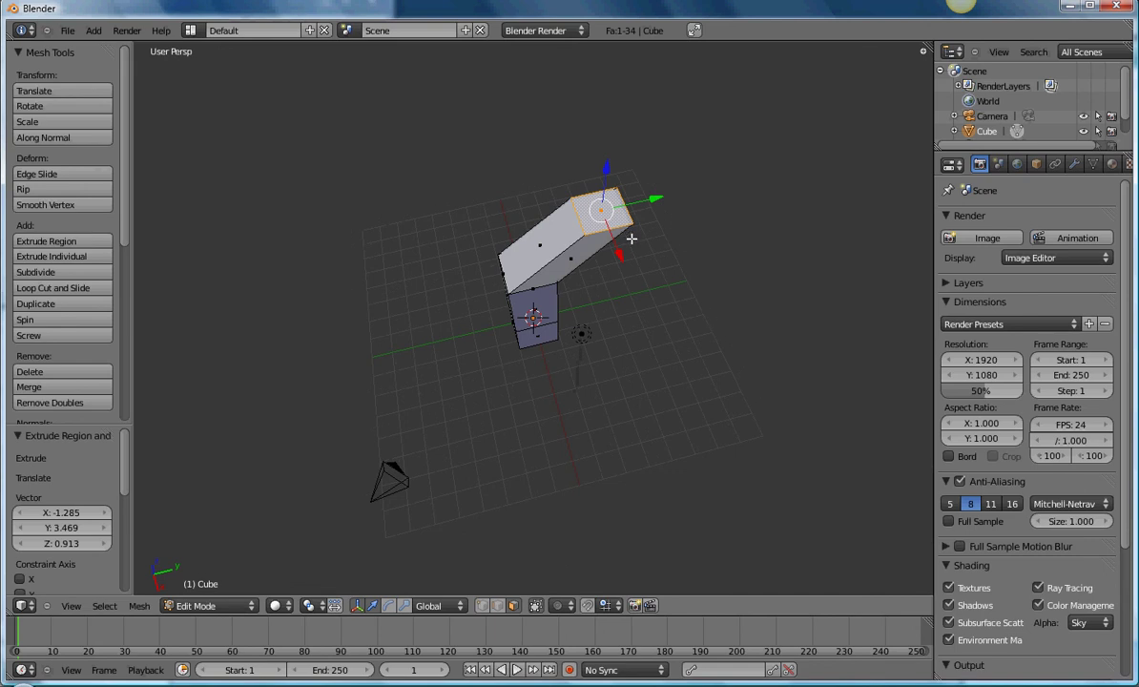
{"action": "key", "text": "e"}
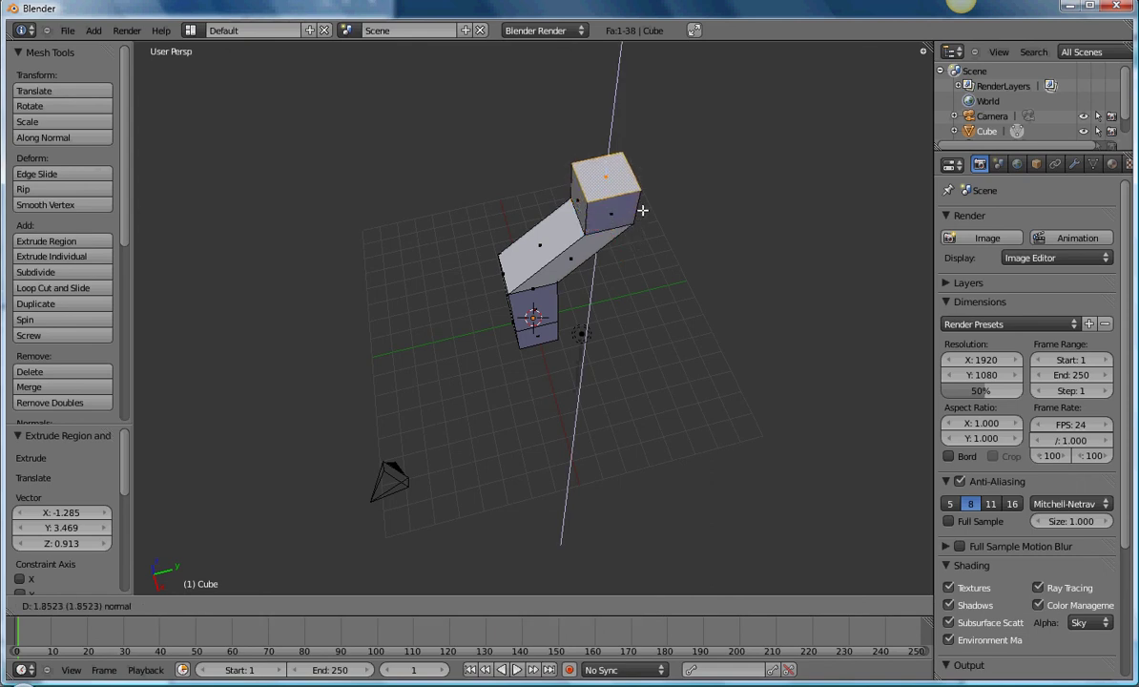
{"action": "key", "text": "Escape"}
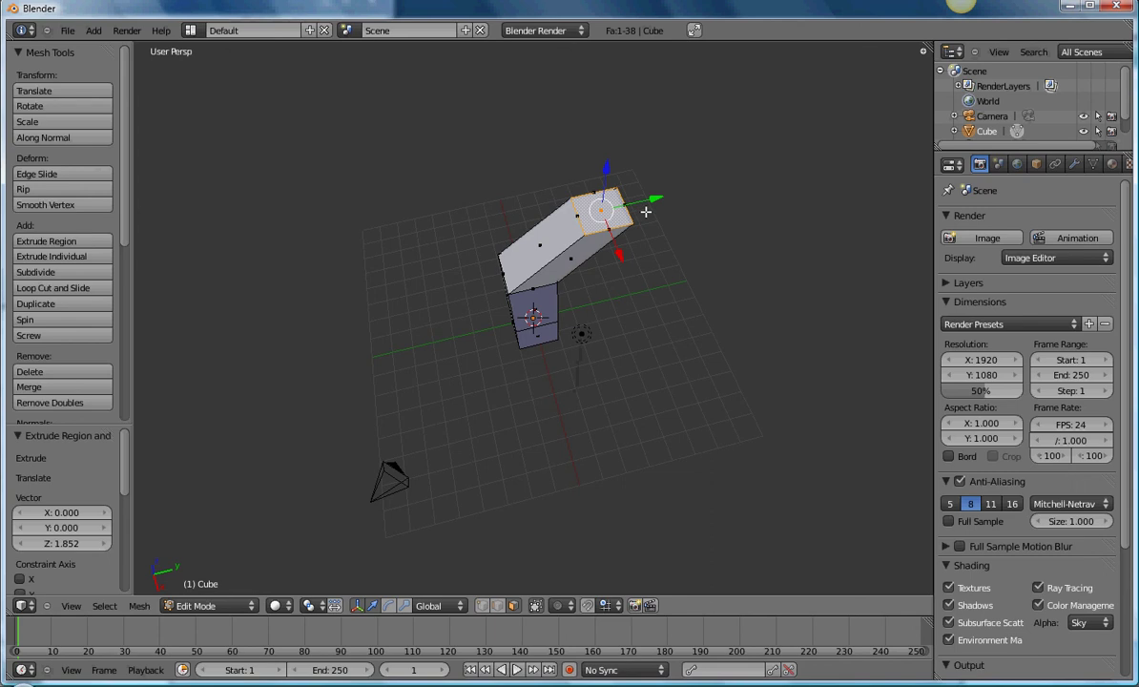
{"action": "key", "text": "s"}
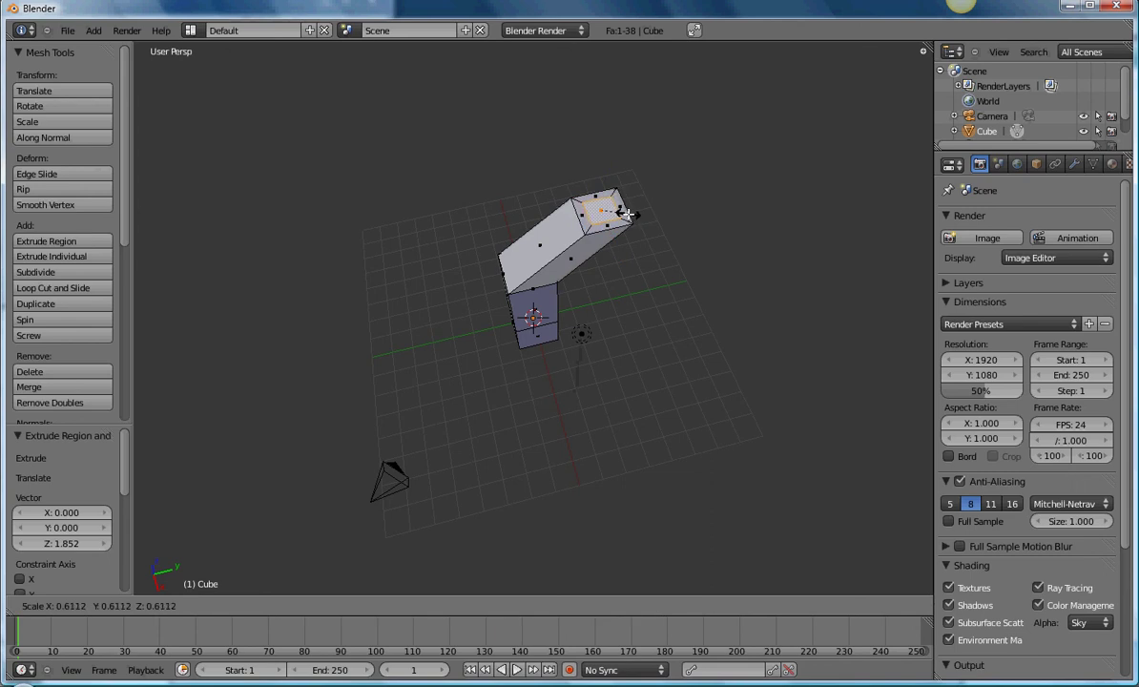
{"action": "left_click", "coordinate": [625, 213]}
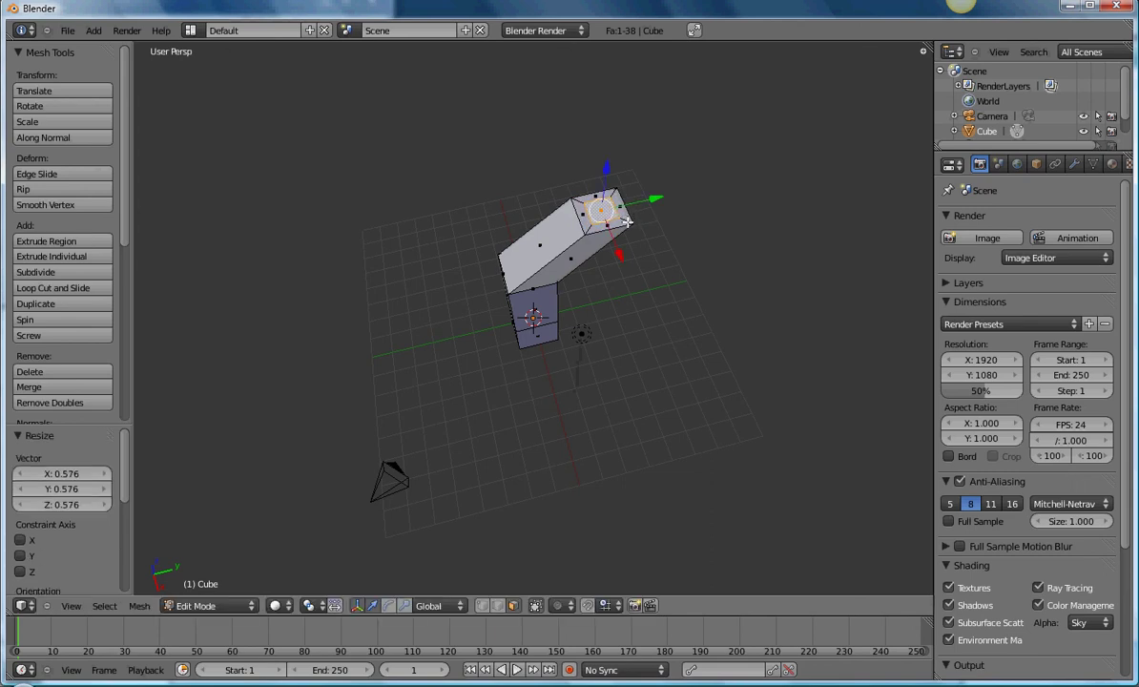
Extrude the shrunken face 4.135 units upward into a narrower segment.
{"action": "key", "text": "e"}
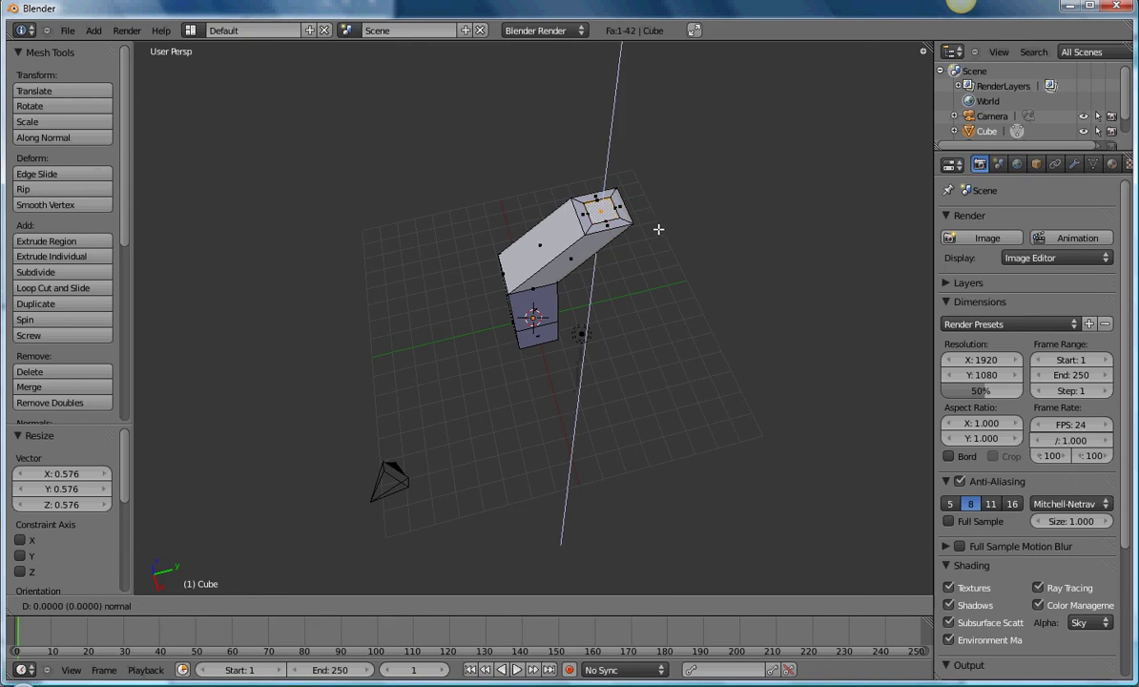
{"action": "left_click", "coordinate": [673, 145]}
{"action": "middle_click_drag", "start_coordinate": [666, 157], "coordinate": [620, 300]}
Extrude the column's top face inward by Z -0.590 to recess it.
{"action": "scroll", "coordinate": [620, 300], "scroll_direction": "up", "scroll_amount": 3}
{"action": "scroll", "coordinate": [629, 286], "scroll_direction": "up", "scroll_amount": 5}
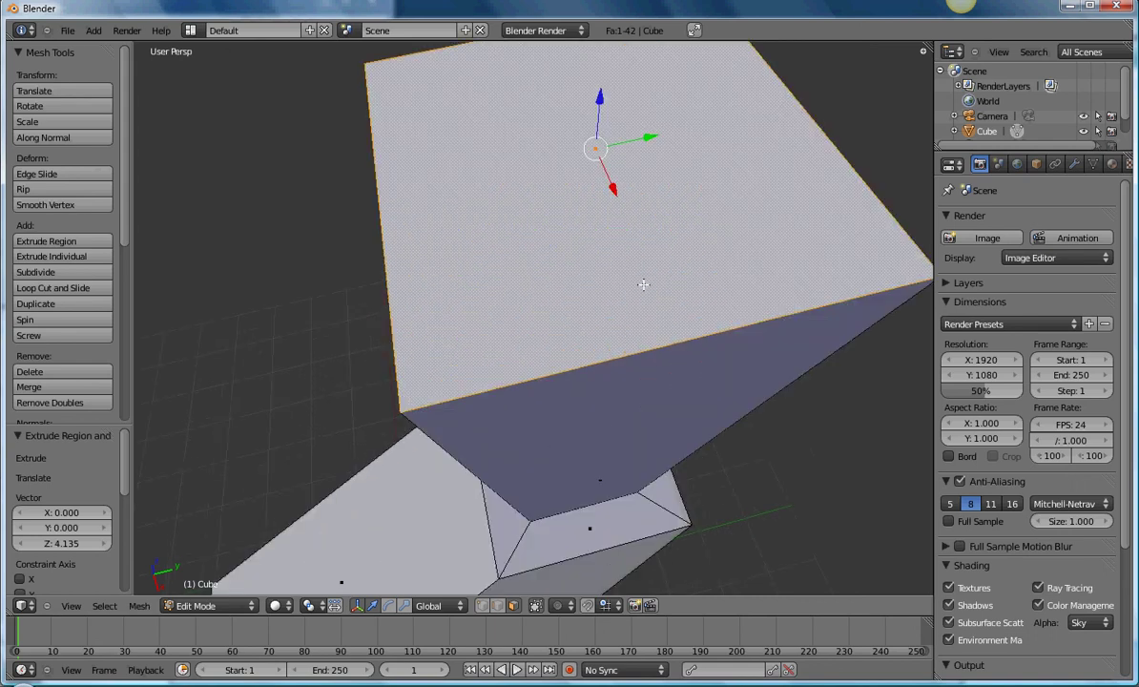
{"action": "scroll", "coordinate": [601, 268], "scroll_direction": "down", "scroll_amount": 4}
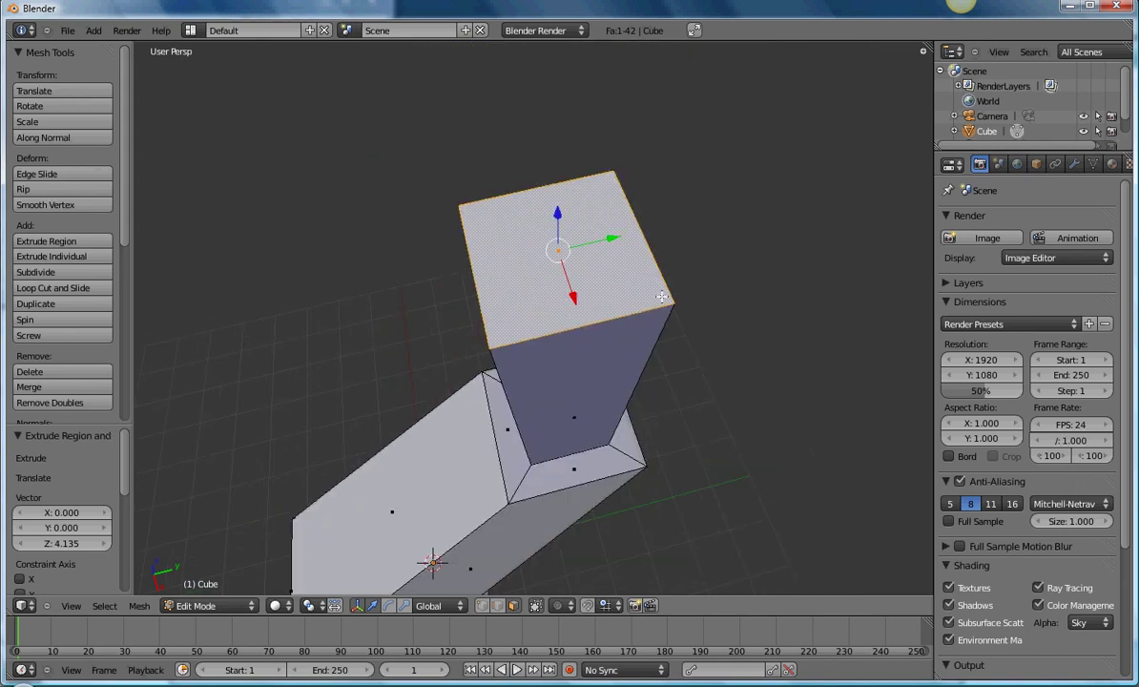
{"action": "key", "text": "e"}
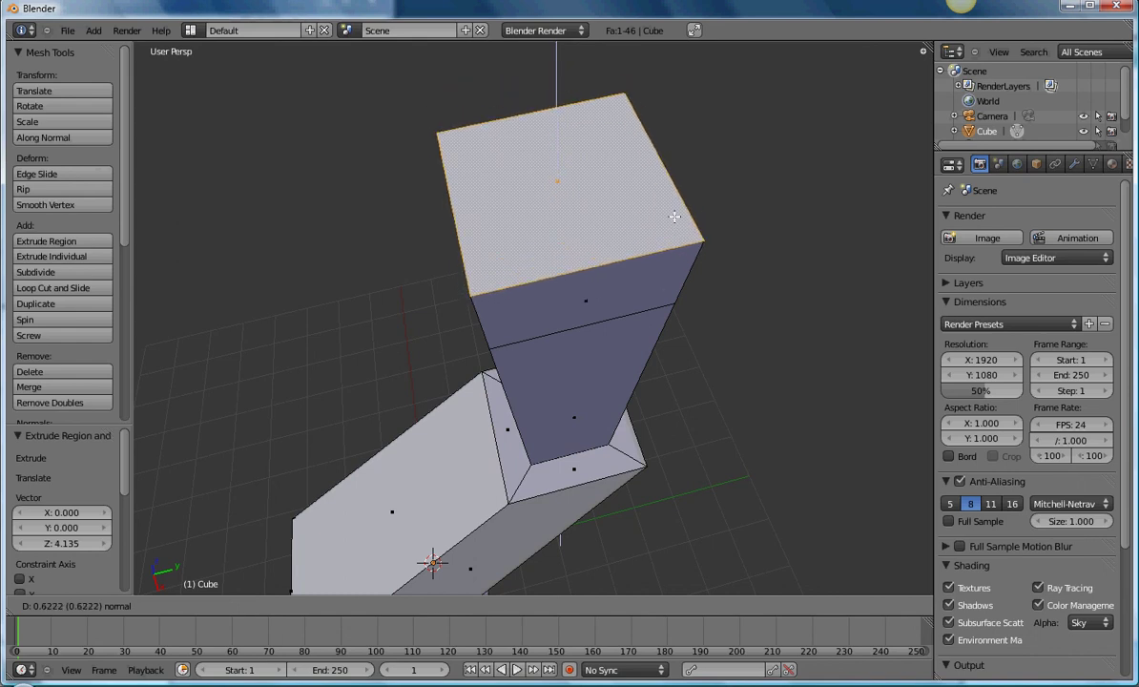
{"action": "left_click", "coordinate": [679, 338]}
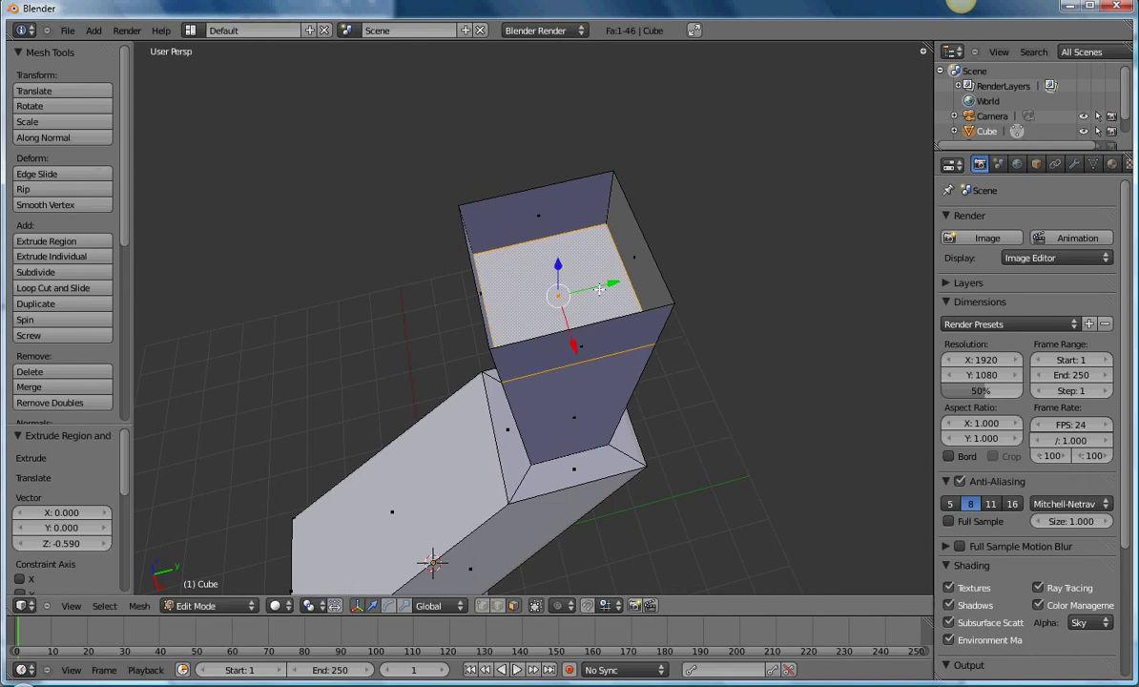
{"action": "scroll", "coordinate": [578, 275], "scroll_direction": "down", "scroll_amount": 2}
{"action": "middle_click_drag", "start_coordinate": [578, 275], "coordinate": [591, 286]}
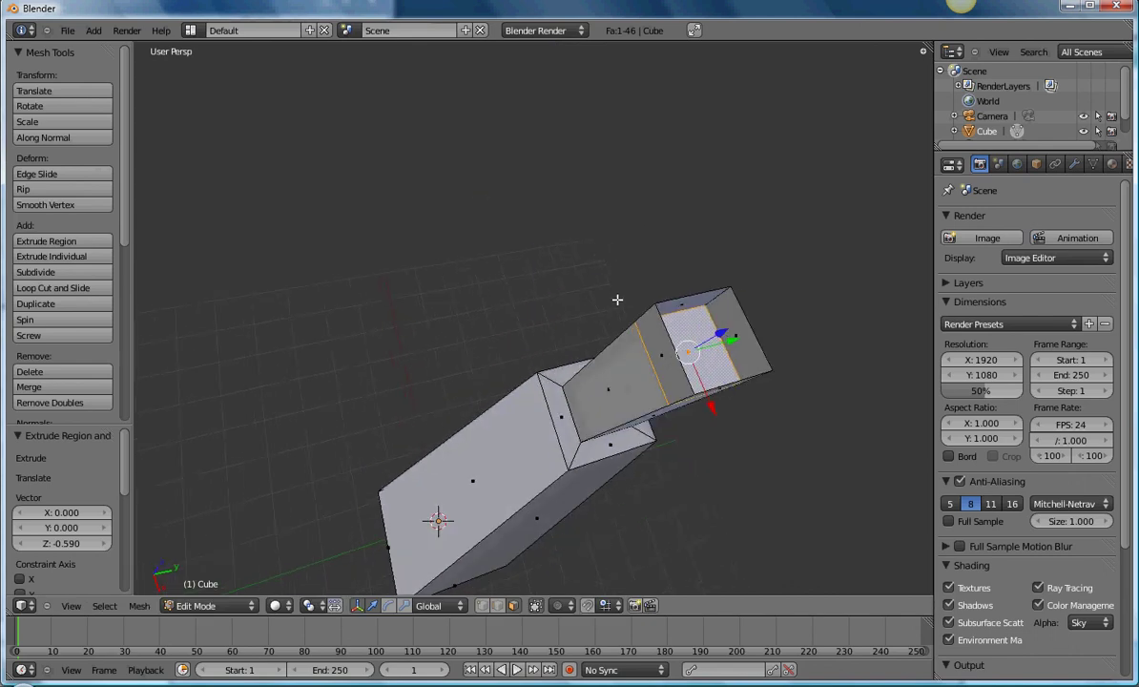
{"action": "middle_click_drag", "start_coordinate": [627, 301], "coordinate": [603, 339]}
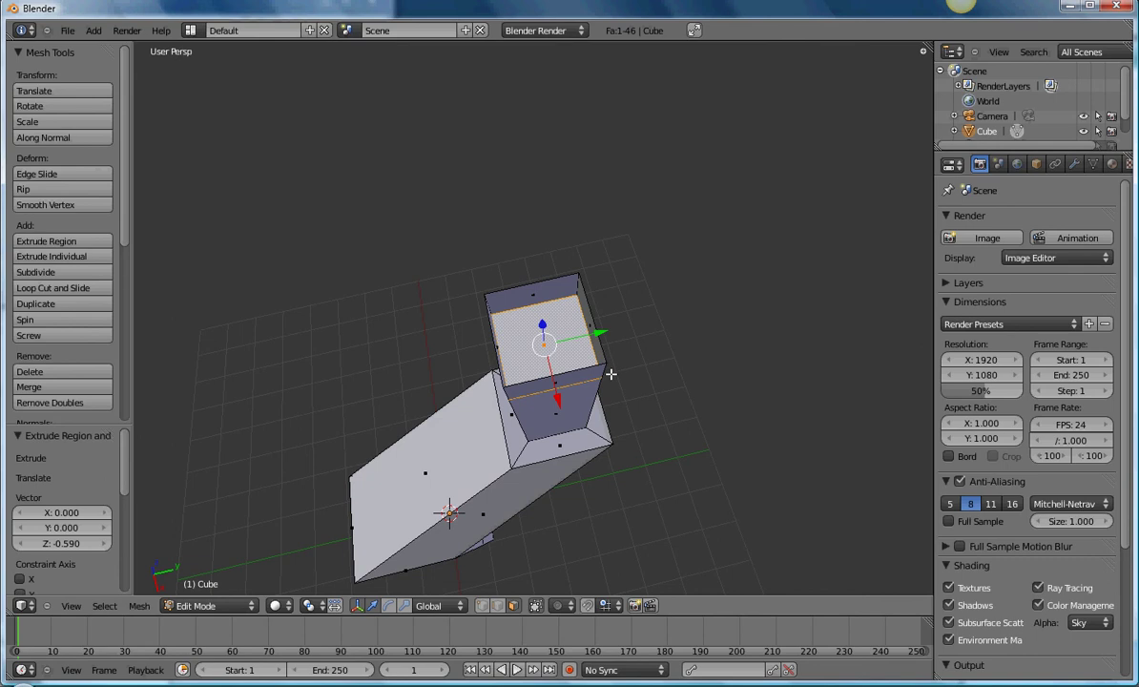
Scale the recessed face to 0.502 and extrude it 2.657 units into a thin, tall section.
{"action": "key", "text": "s"}
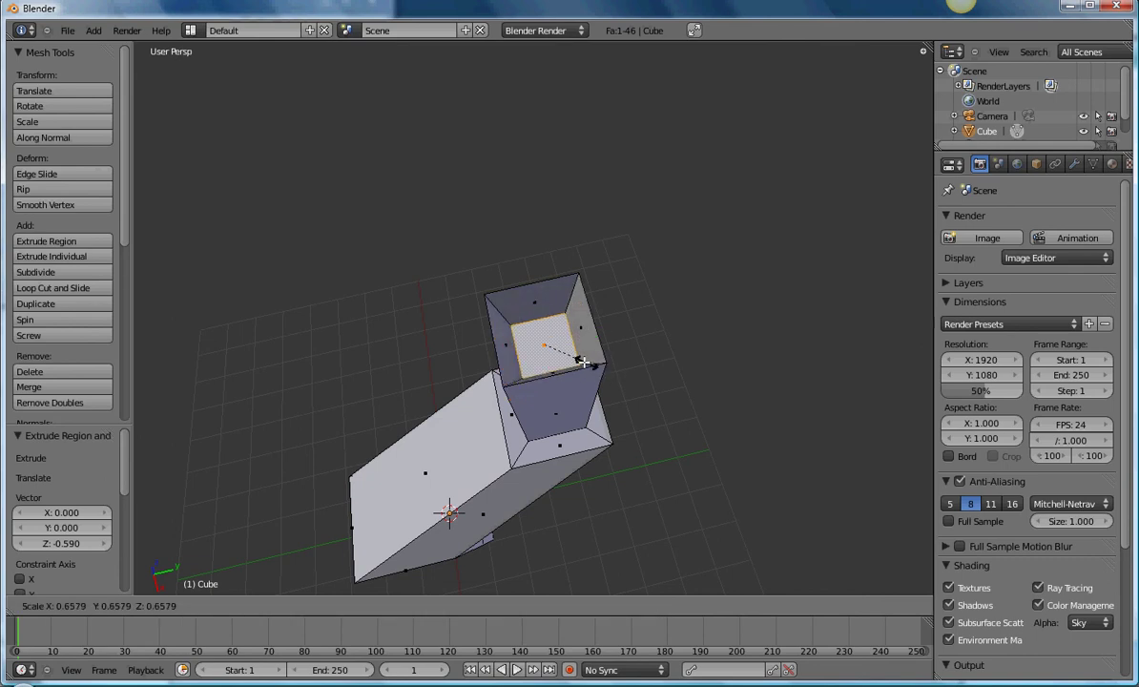
{"action": "left_click", "coordinate": [580, 360]}
{"action": "key", "text": "e"}
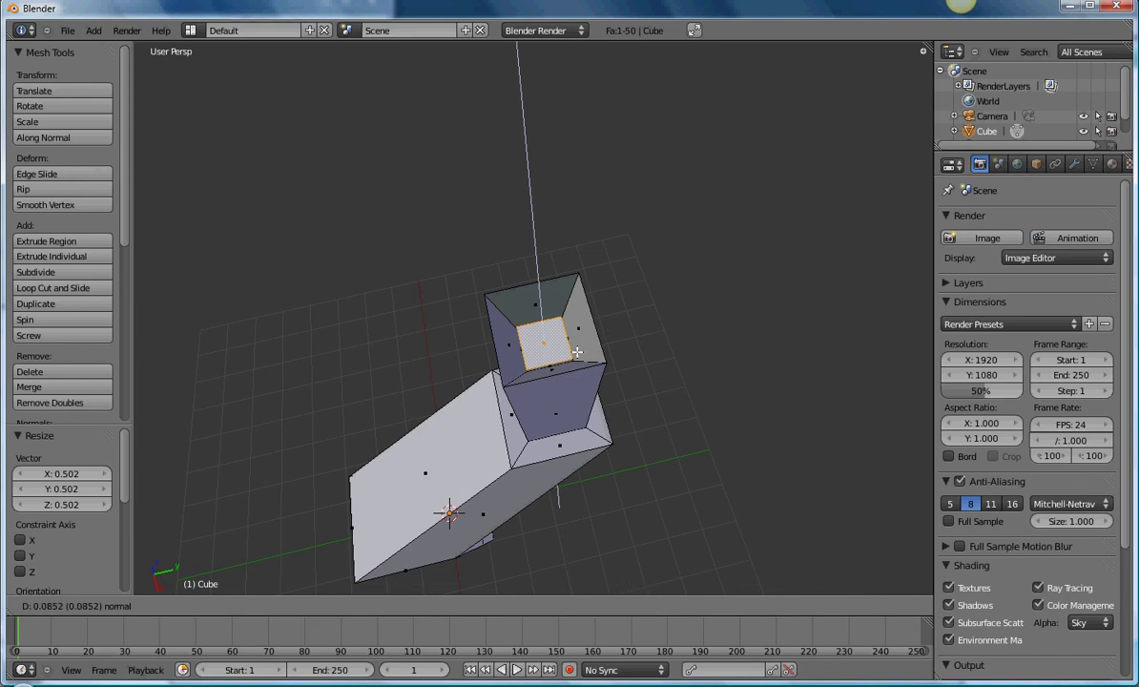
{"action": "left_click", "coordinate": [506, 218]}
{"action": "mouse_move", "coordinate": [555, 375]}
{"action": "middle_mouse_down"}
{"action": "mouse_move", "coordinate": [549, 352]}
{"action": "mouse_move", "coordinate": [574, 383]}
{"action": "mouse_move", "coordinate": [553, 250]}
{"action": "mouse_move", "coordinate": [564, 143]}
{"action": "middle_mouse_up"}
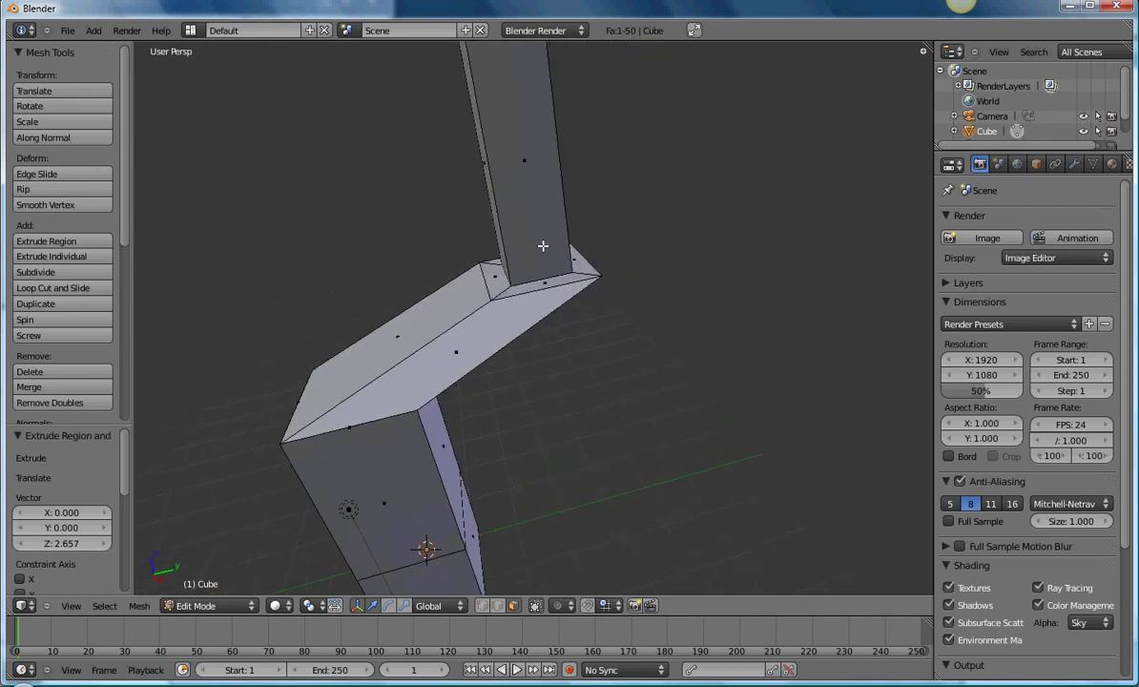